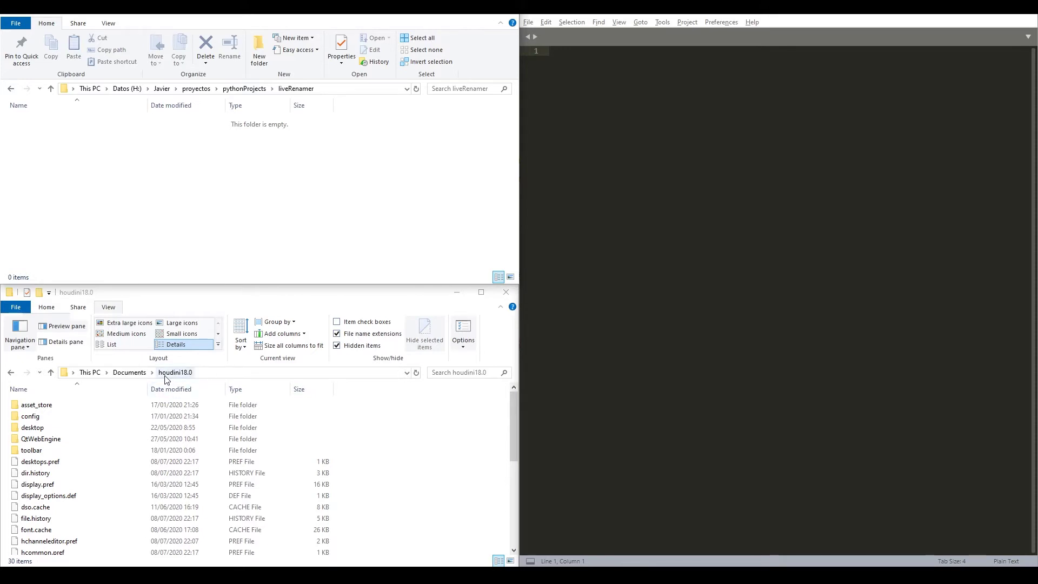
Create a new folder named packages inside houdini18.0 and open it.
click(39, 293)
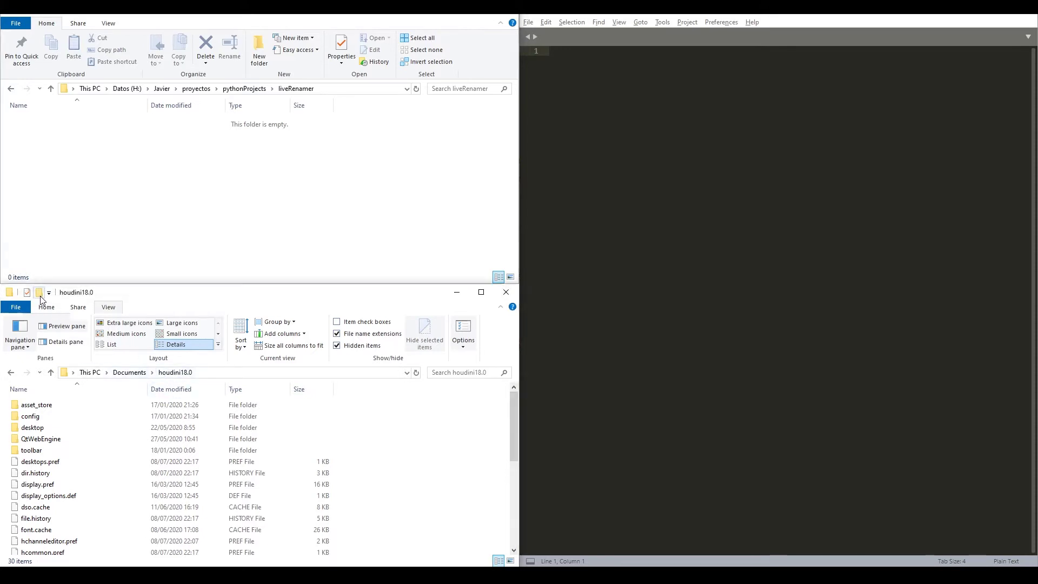
text(packages)
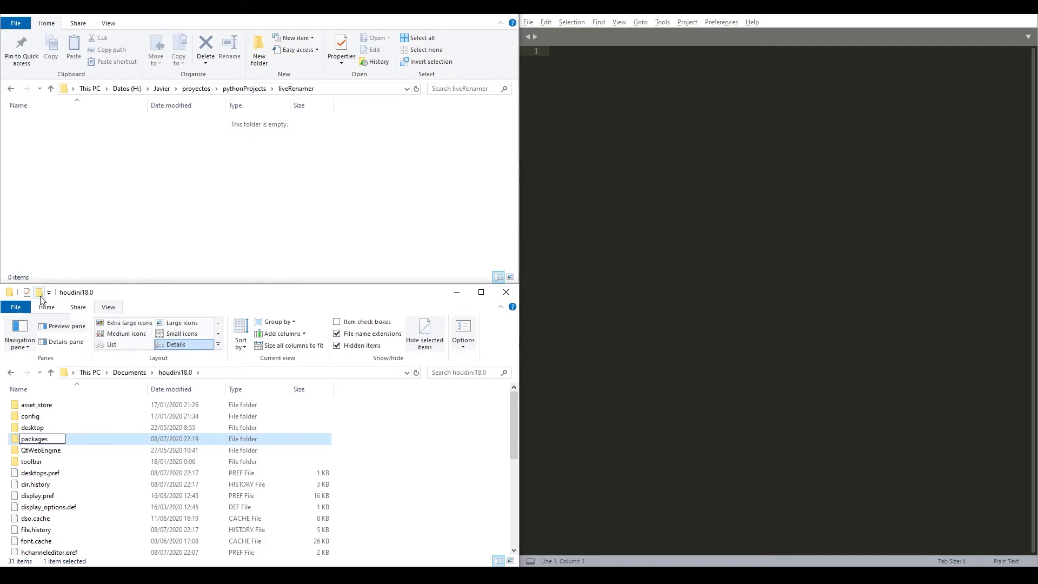
key(Return)
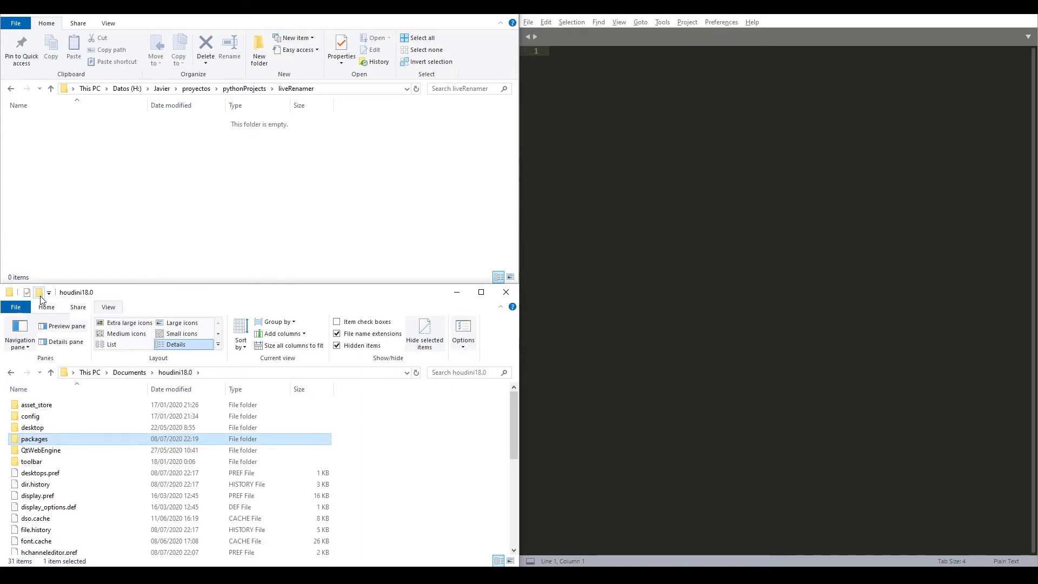
key(Return)
Create an empty file named renamer.json in packages, accepting the extension change.
right_click(70, 491)
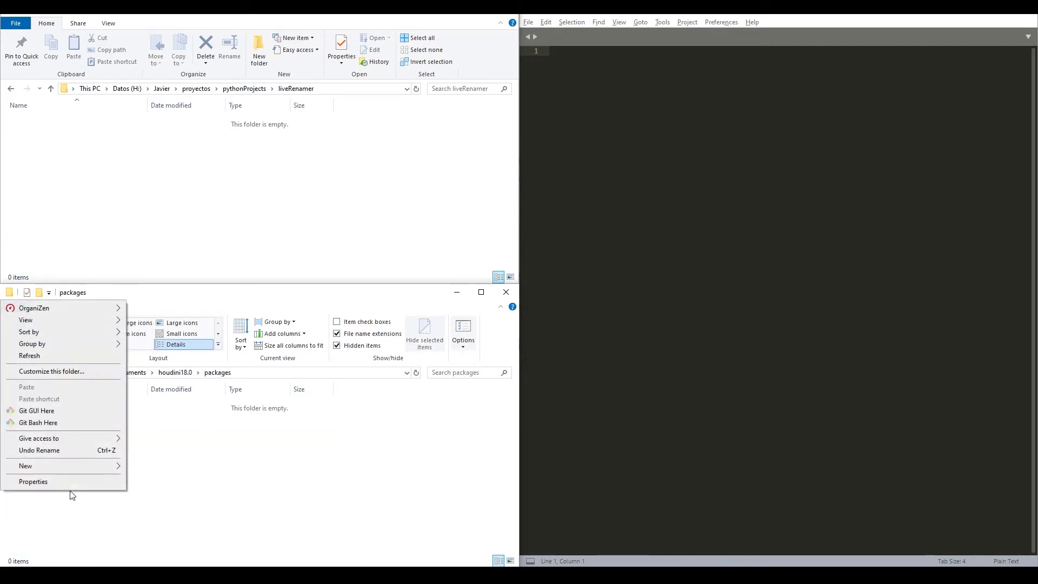
mouse_move(68, 466)
click(162, 519)
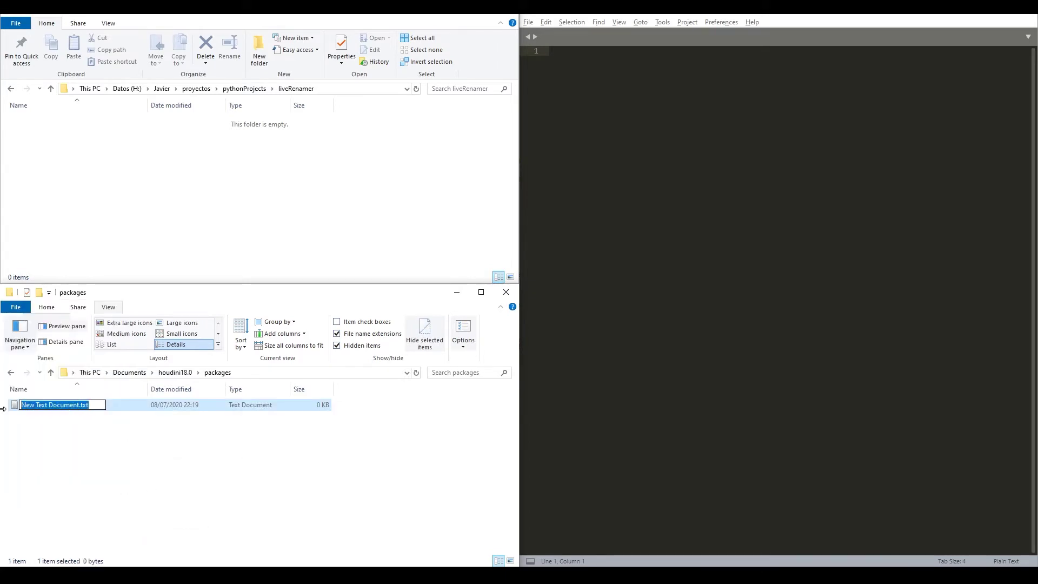
text(renamer.json)
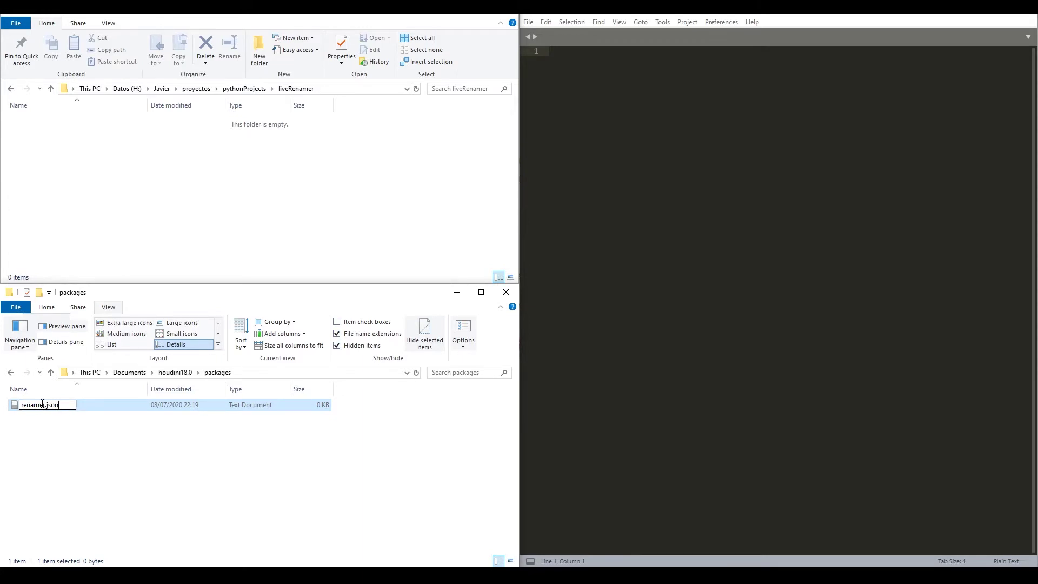
key(Return)
key(Return)
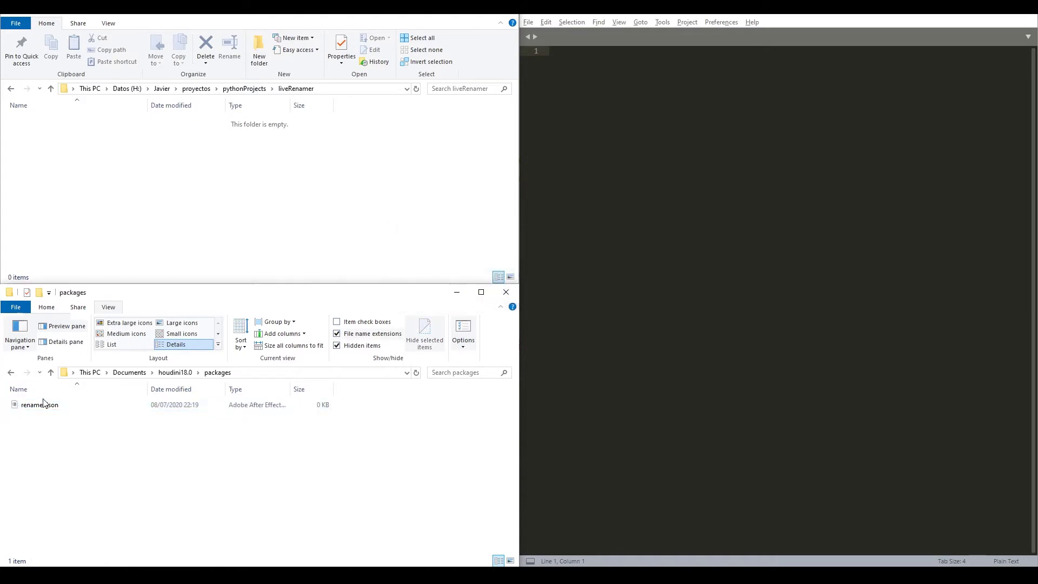
Open renamer.json in Sublime Text and write a "path" entry with the pasted liveRenamer folder path.
drag(43, 405, 627, 124)
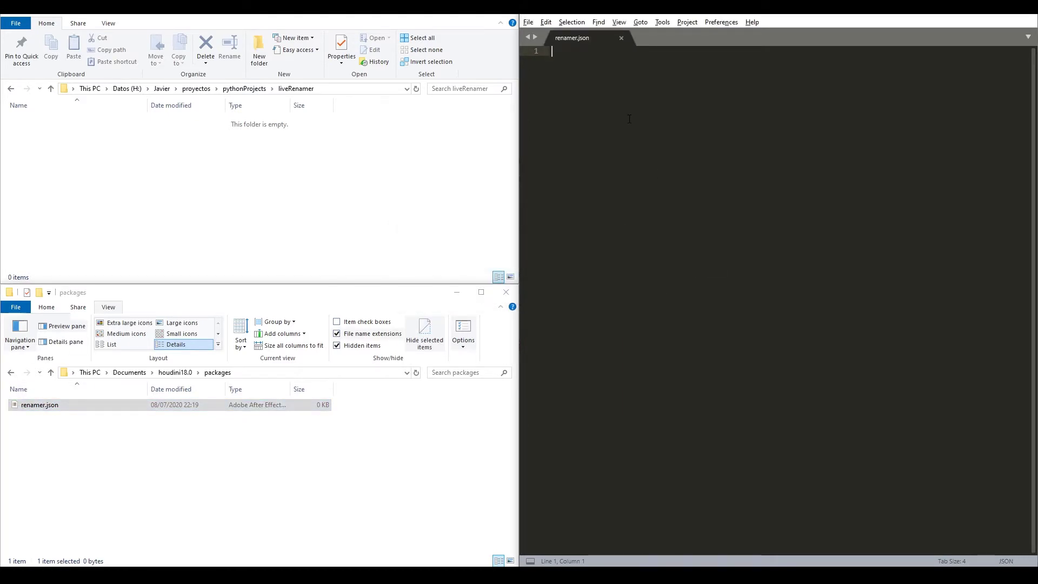
text({})
key(Left)
text("path" :)
click(328, 89)
key(ctrl+c)
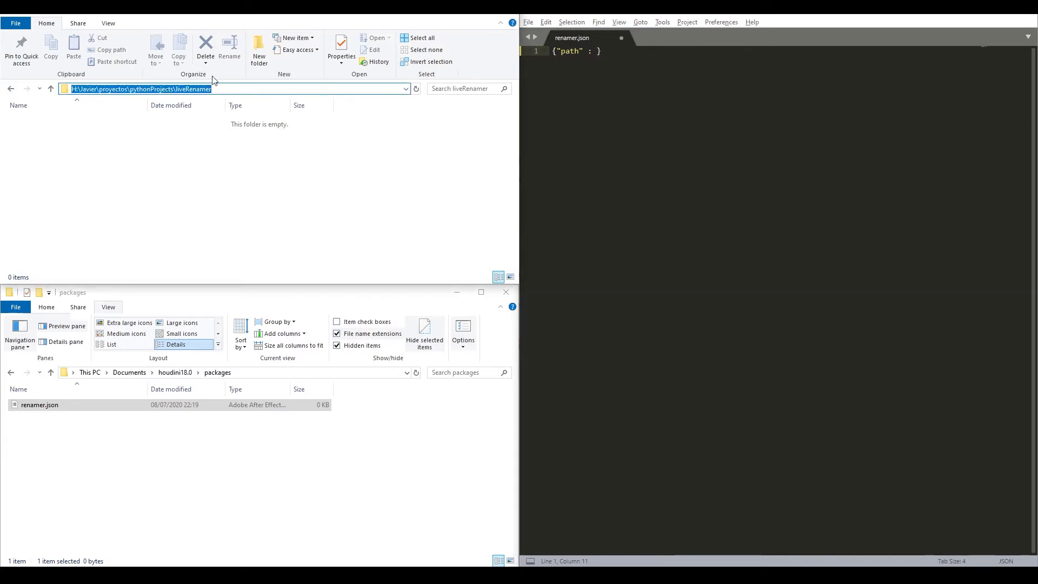
click(607, 43)
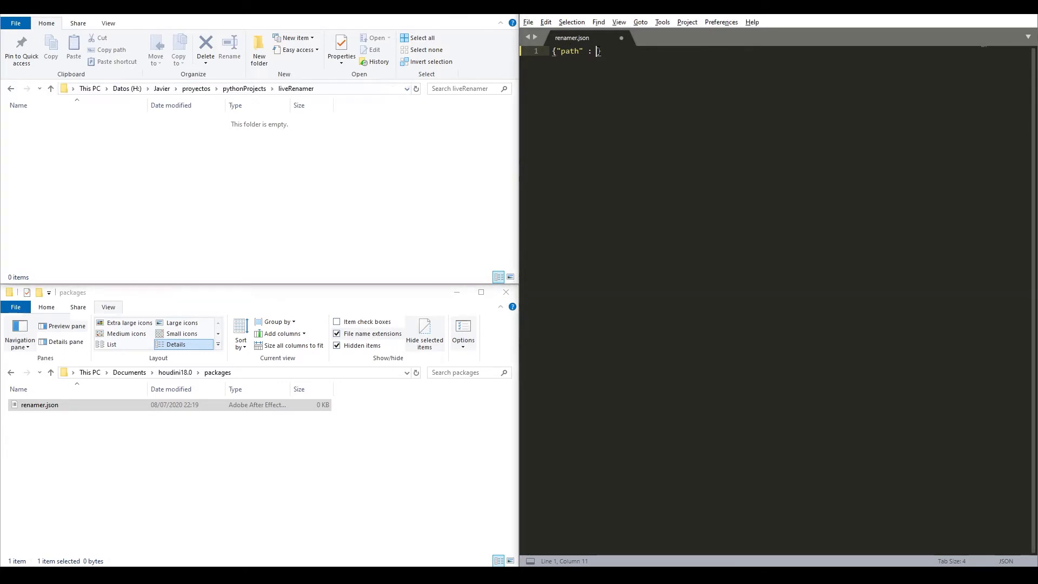
text(")
key(ctrl+v)
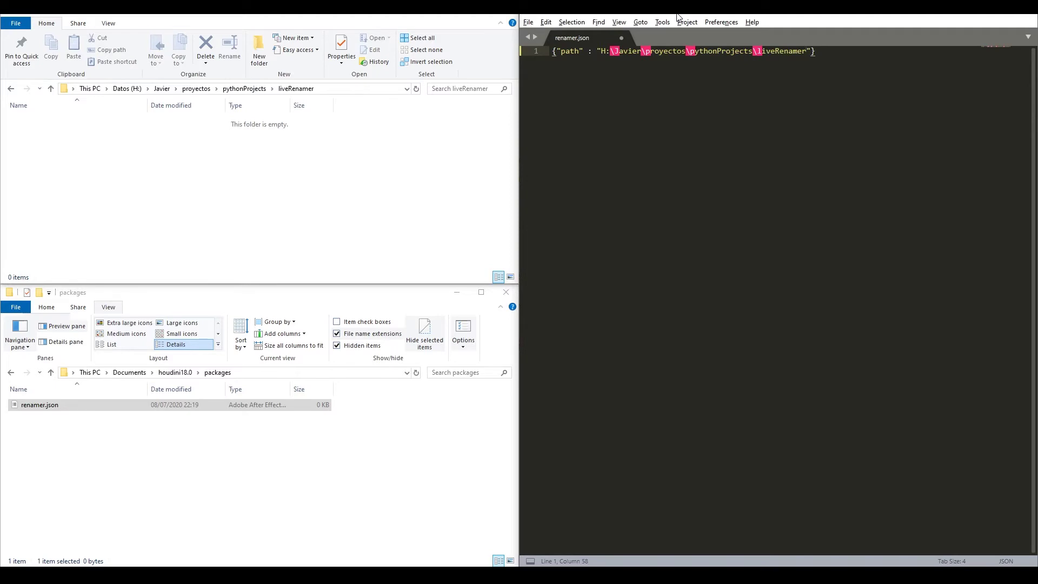
Replace the path's backslashes with forward slashes and save renamer.json.
key(Left)
key(Left)
key(Left)
key(Left)
key(Left)
key(Left)
key(Left)
key(Left)
key(Left)
key(Left)
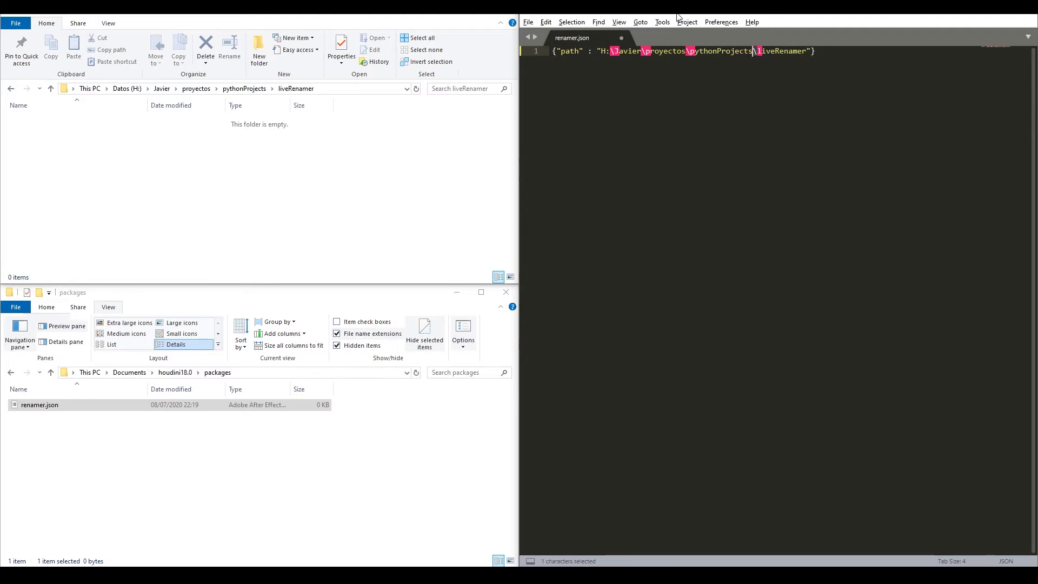
key(BackSpace)
text(/)
key(Left)
key(Left)
key(Left)
key(Left)
key(Left)
key(Left)
key(Left)
key(Left)
key(Left)
key(Left)
key(Left)
key(Left)
key(Left)
key(Left)
key(Left)
key(BackSpace)
text(/)
key(Left)
key(Left)
key(Left)
key(Left)
key(Left)
key(Left)
key(Left)
key(Left)
key(Left)
key(Left)
key(BackSpace)
text(/)
key(Left)
key(Left)
key(Left)
key(Left)
key(Left)
key(Left)
key(BackSpace)
text(/)
key(ctrl+s)
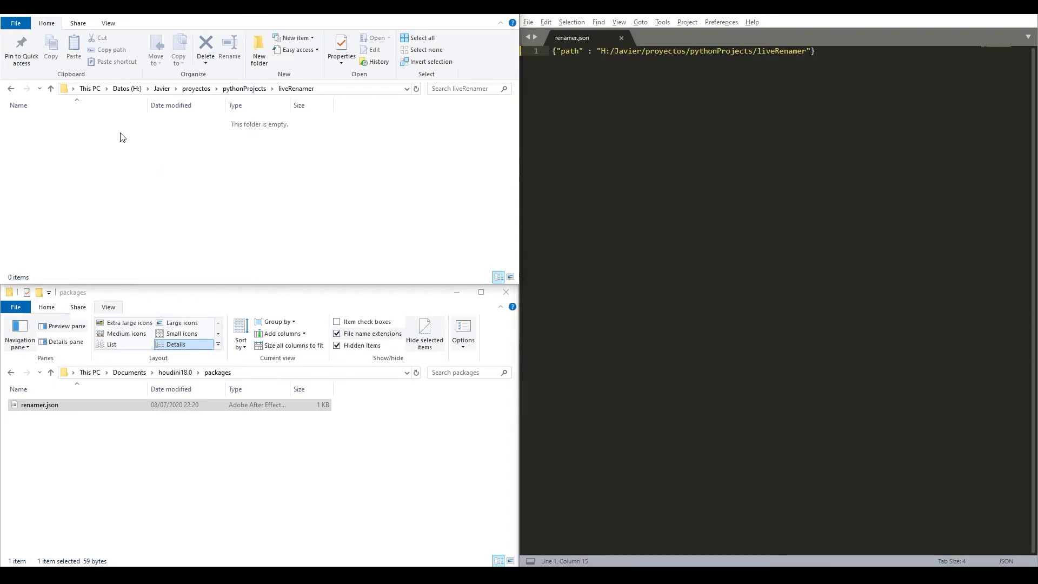
Create a python2.7libs folder inside liveRenamer.
key(ctrl+shift+n)
text(pyutho)
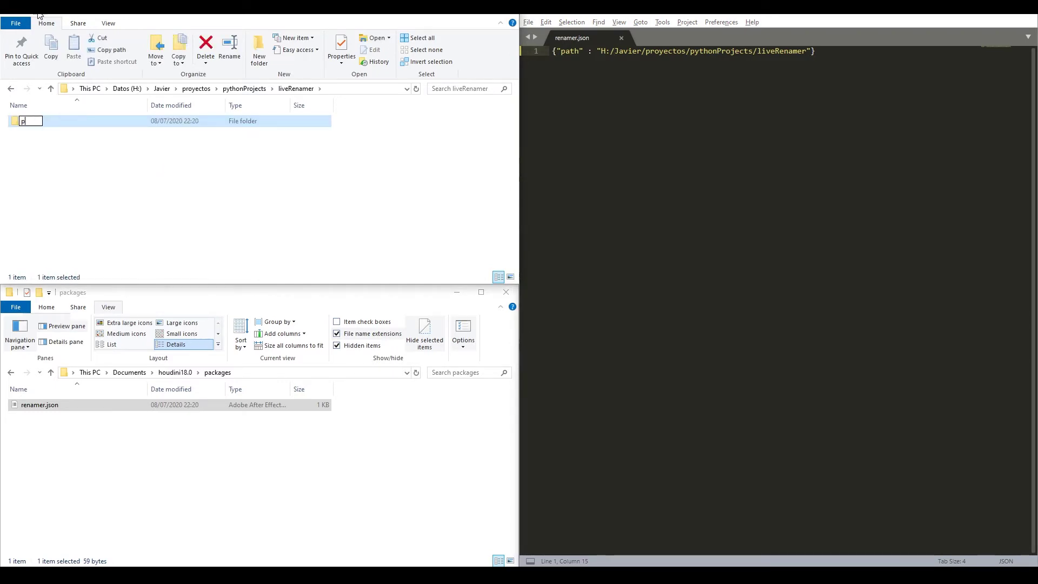
key(BackSpace)
key(BackSpace)
key(BackSpace)
key(BackSpace)
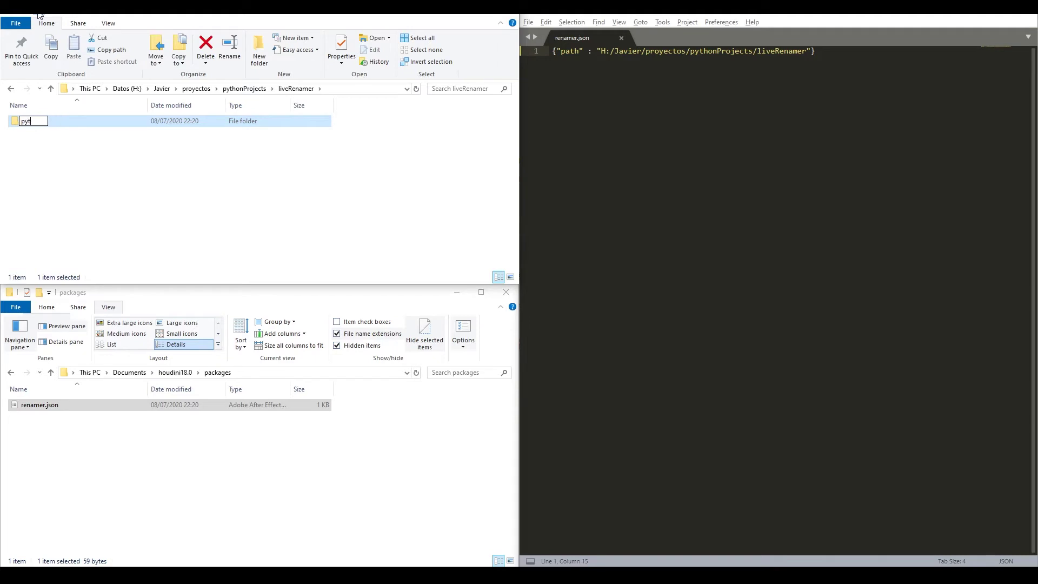
text(thon2.7libs)
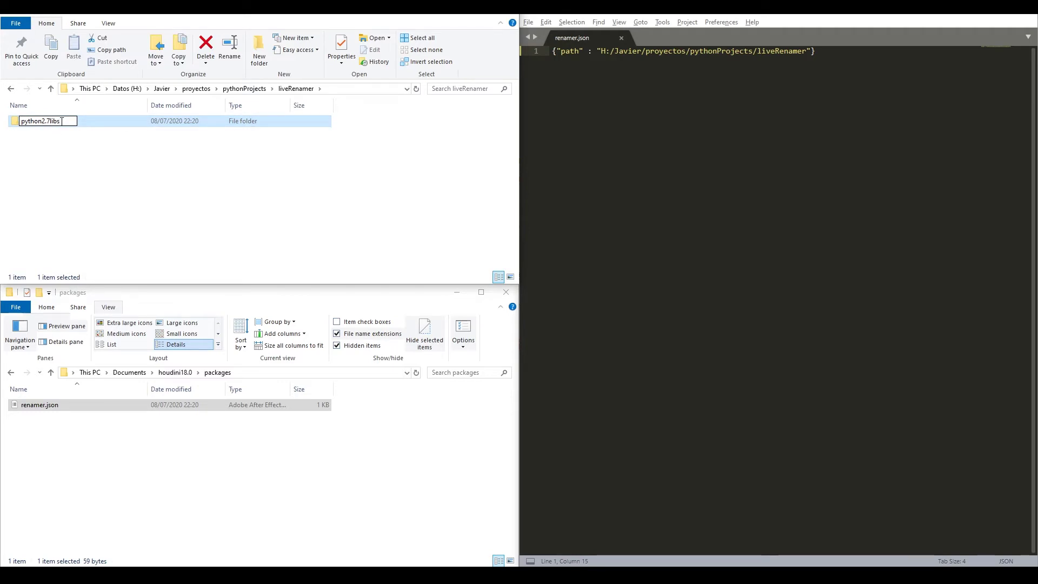
click(43, 147)
Create a second folder named toolbar inside liveRenamer.
key(ctrl+shift+n)
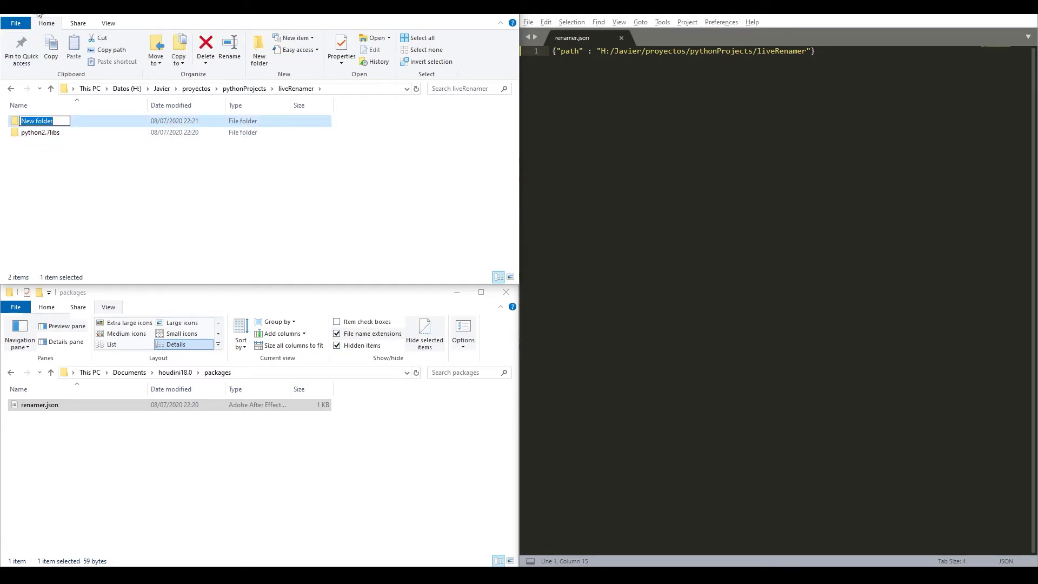
text(toolbar)
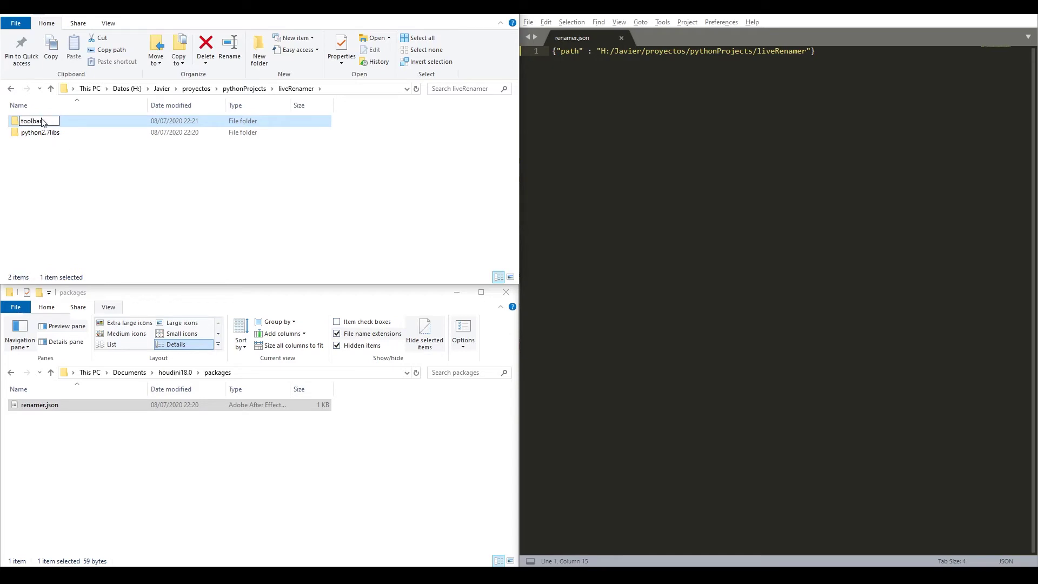
key(Return)
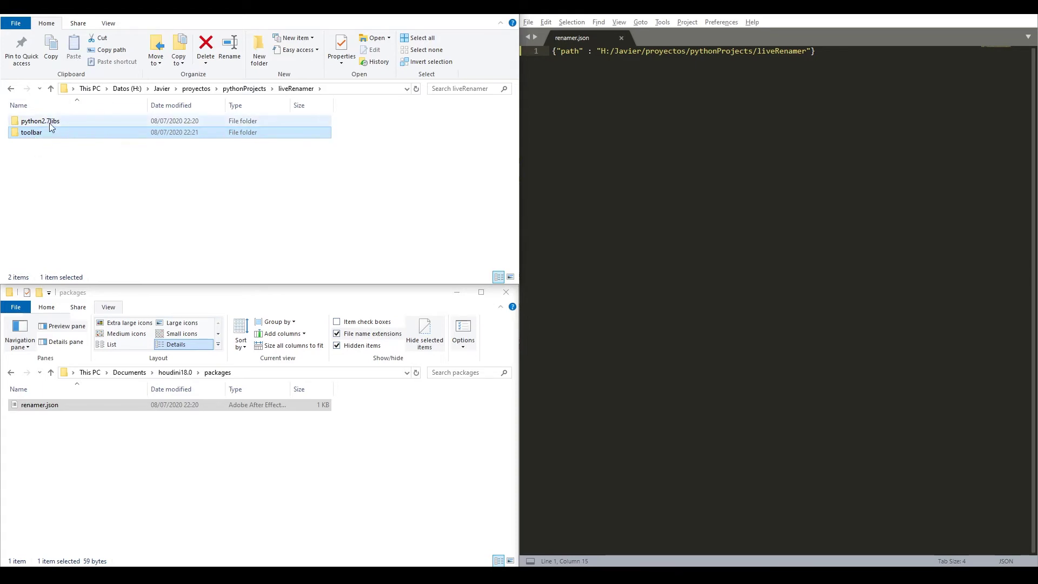
Inside python2.7libs, create a new text file and rename it live_renamer.py.
double_click(50, 122)
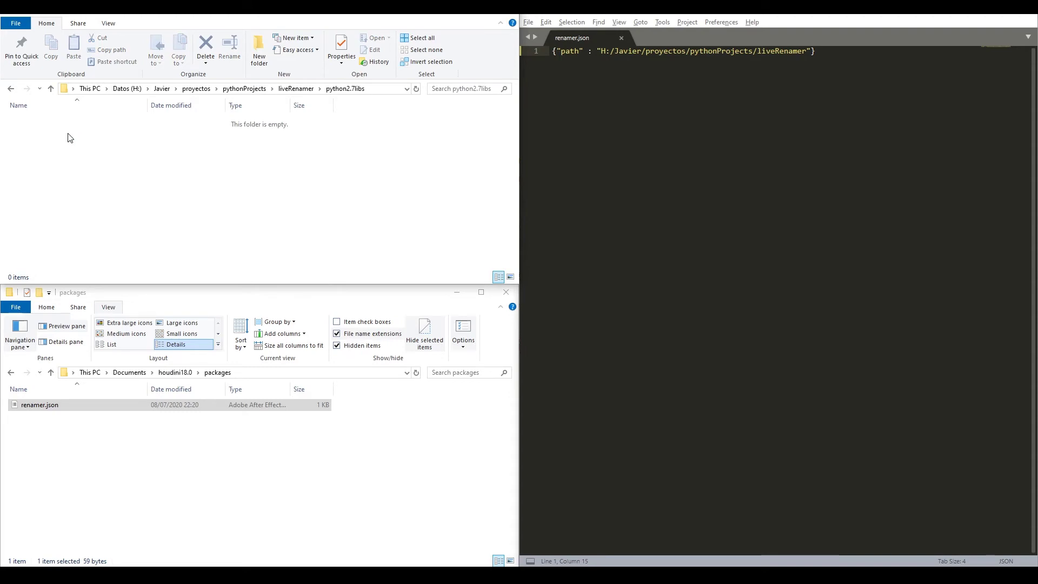
right_click(126, 134)
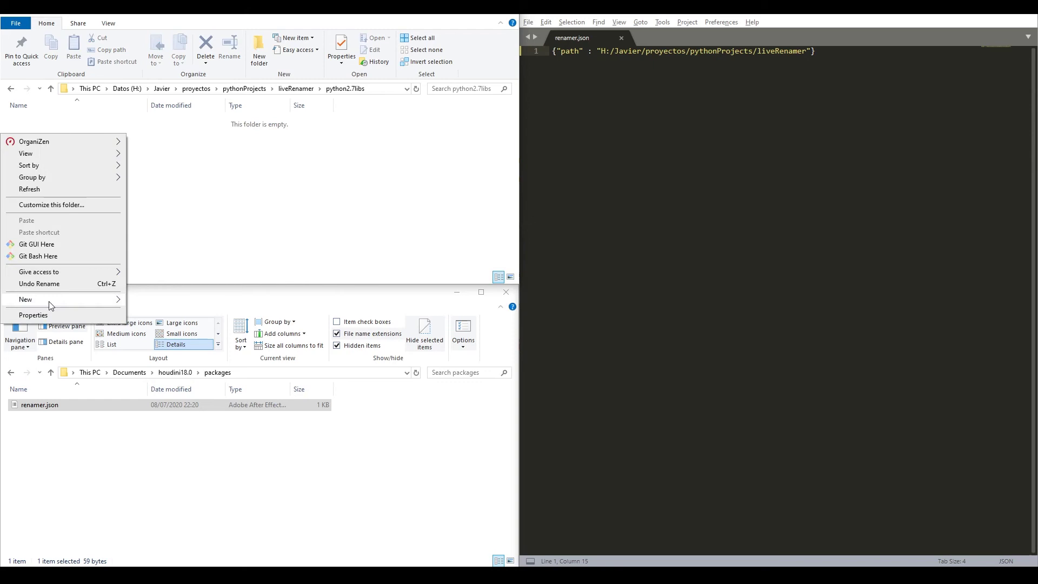
mouse_move(54, 299)
click(164, 352)
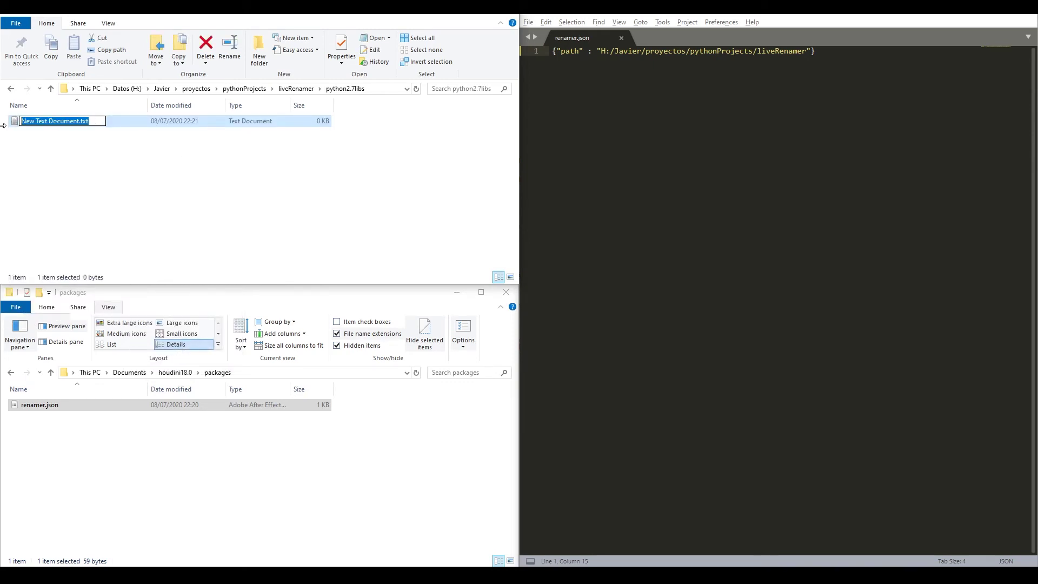
text(live_re)
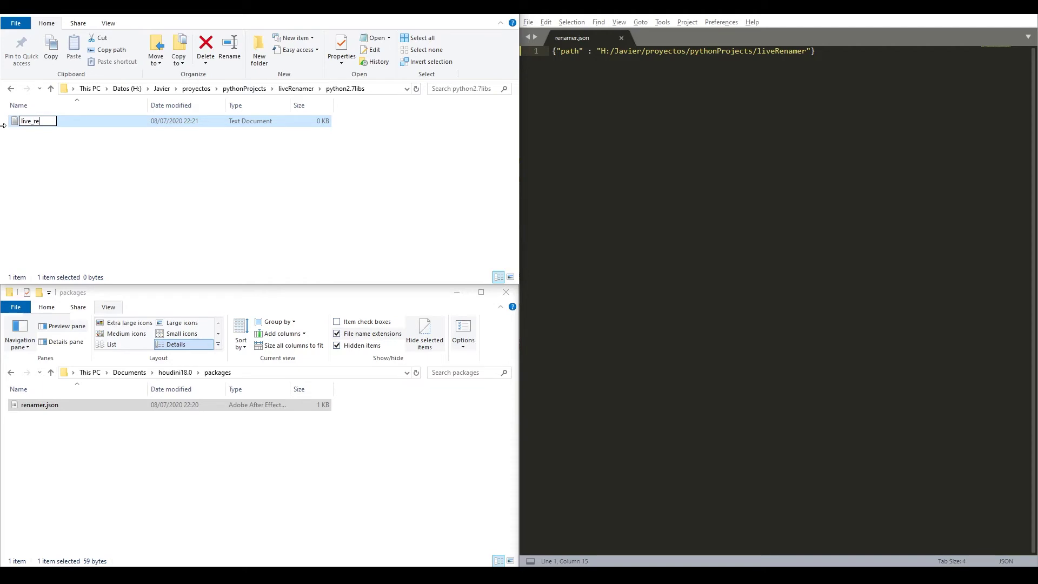
text(namer.py)
key(Return)
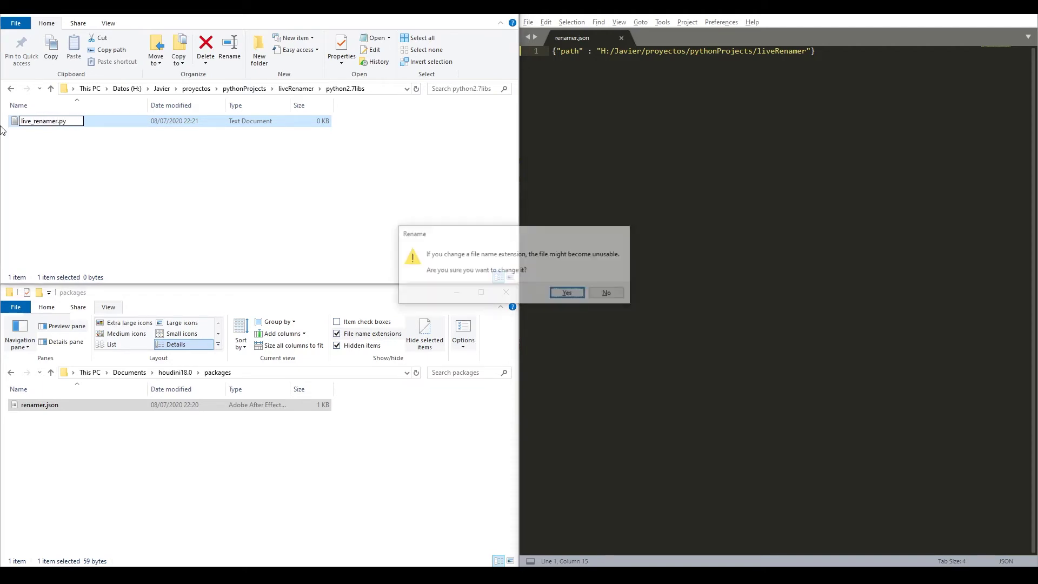
Write print("Hello world") in live_renamer.py, save it, and return Explorer to liveRenamer.
click(567, 292)
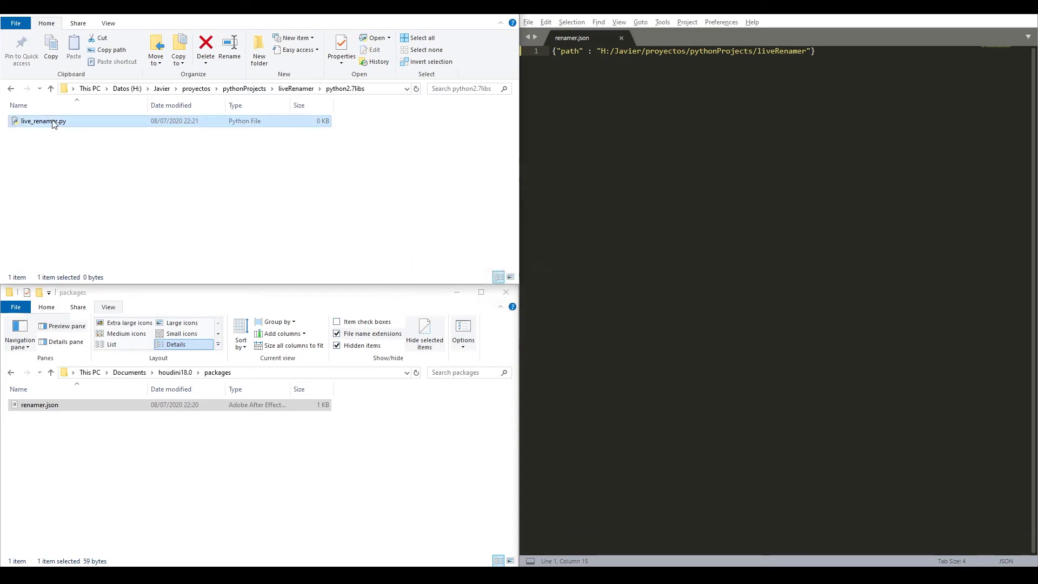
drag(54, 123, 604, 123)
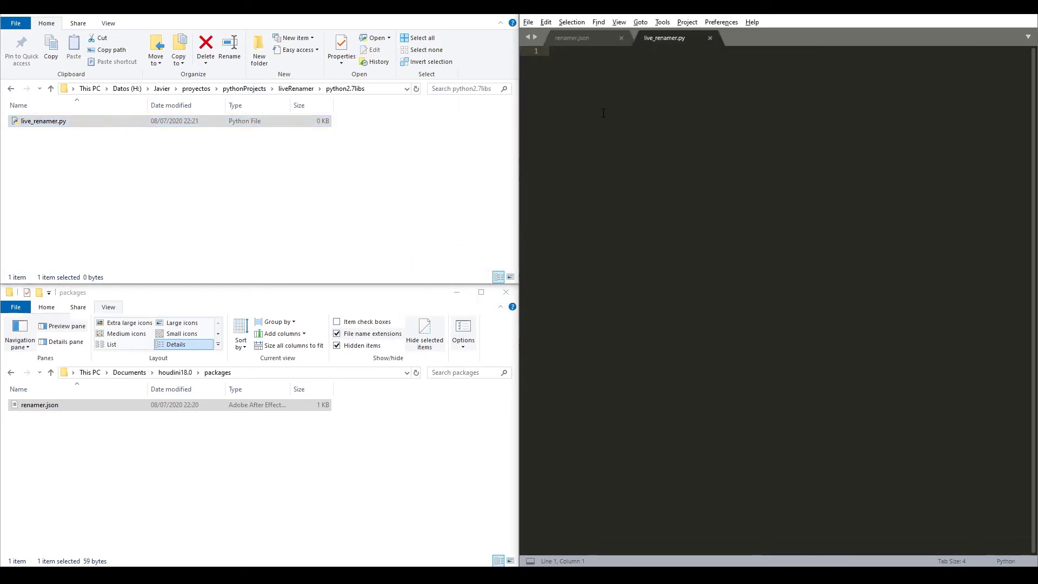
text(print("Hello wolr)
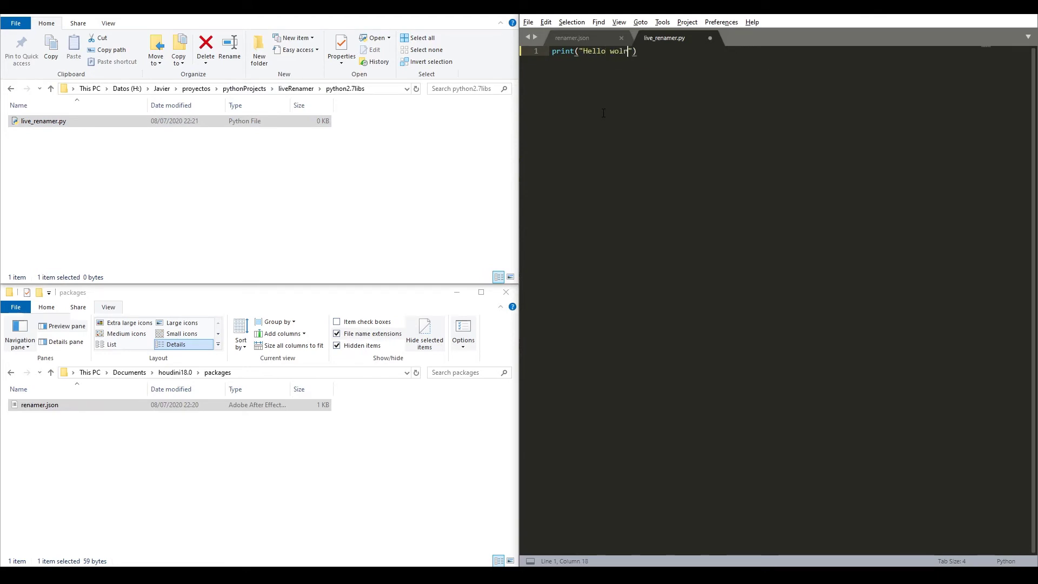
key(Return)
key(BackSpace)
key(BackSpace)
key(BackSpace)
key(BackSpace)
text(rld)
key(ctrl+s)
click(239, 162)
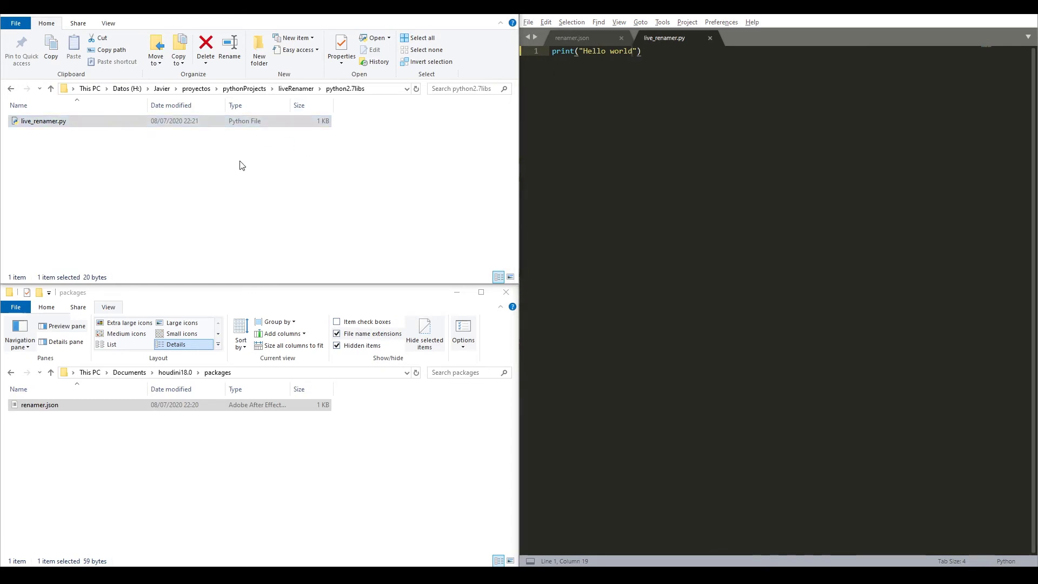
click(292, 88)
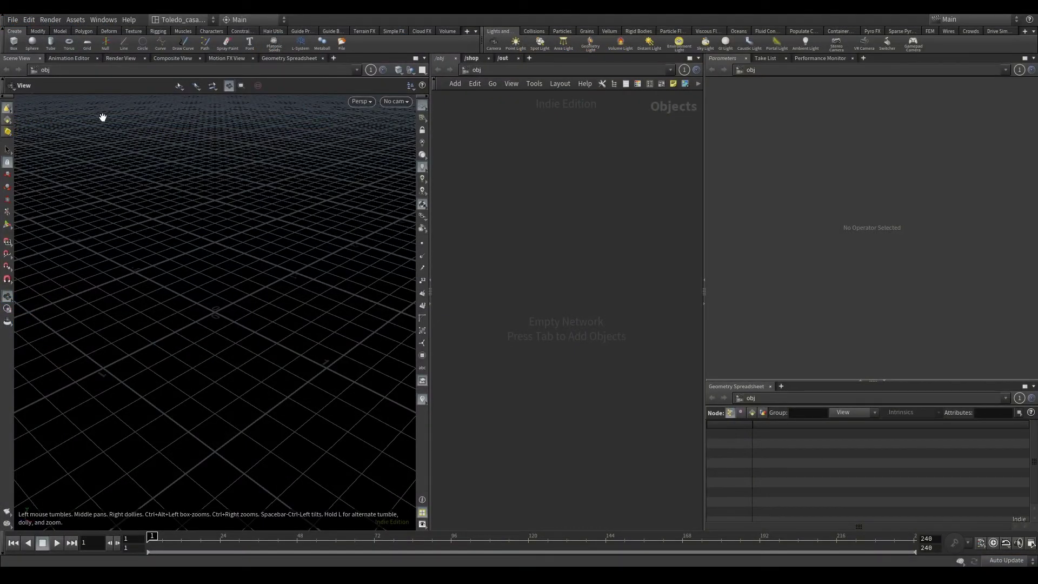
Create a new shelf saved to liveRenamer/toolbar/renamer.shelf.
click(466, 32)
click(476, 40)
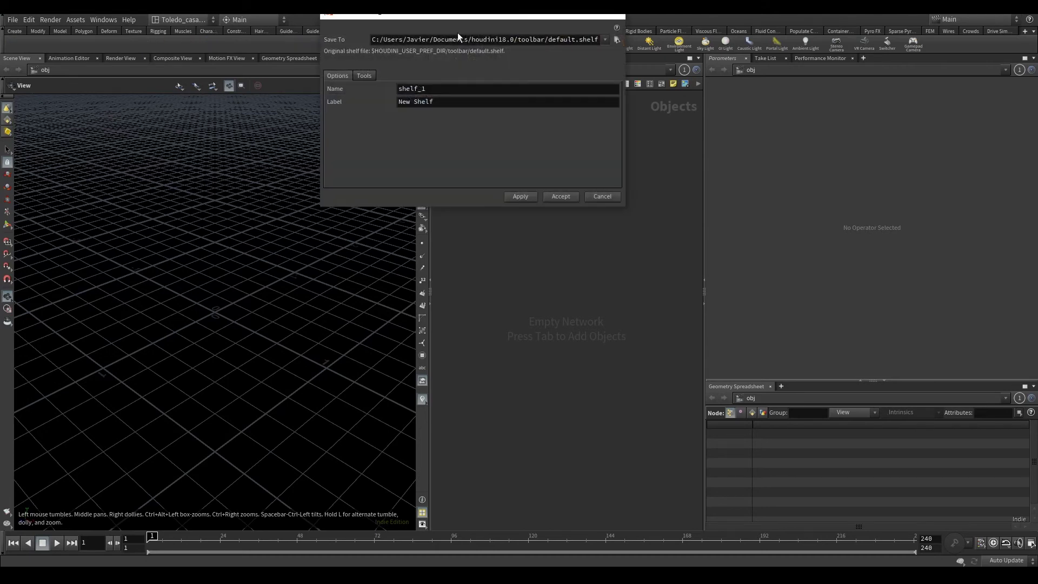
click(616, 41)
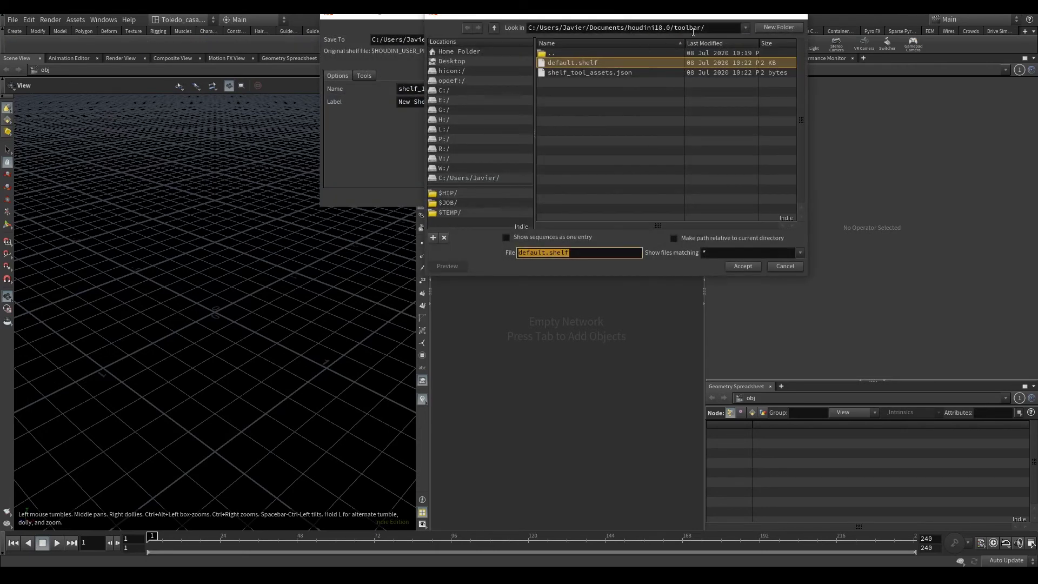
click(710, 28)
text(H:\Javier\proyectos\pythonProjects\liveRenamer)
key(ctrl+a)
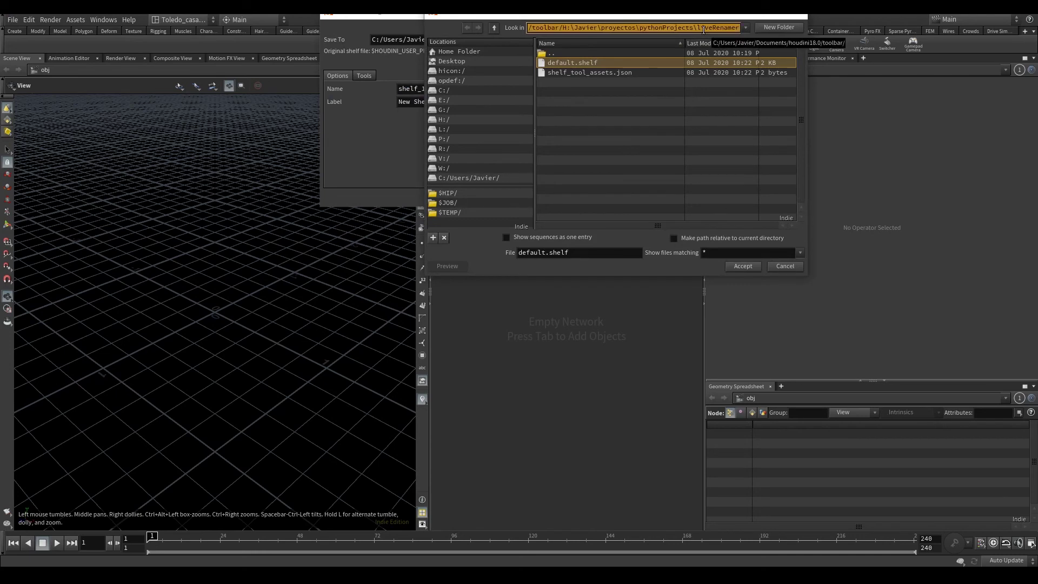
text(H:\Javier\proyectos\pythonProjects\liveRenamer)
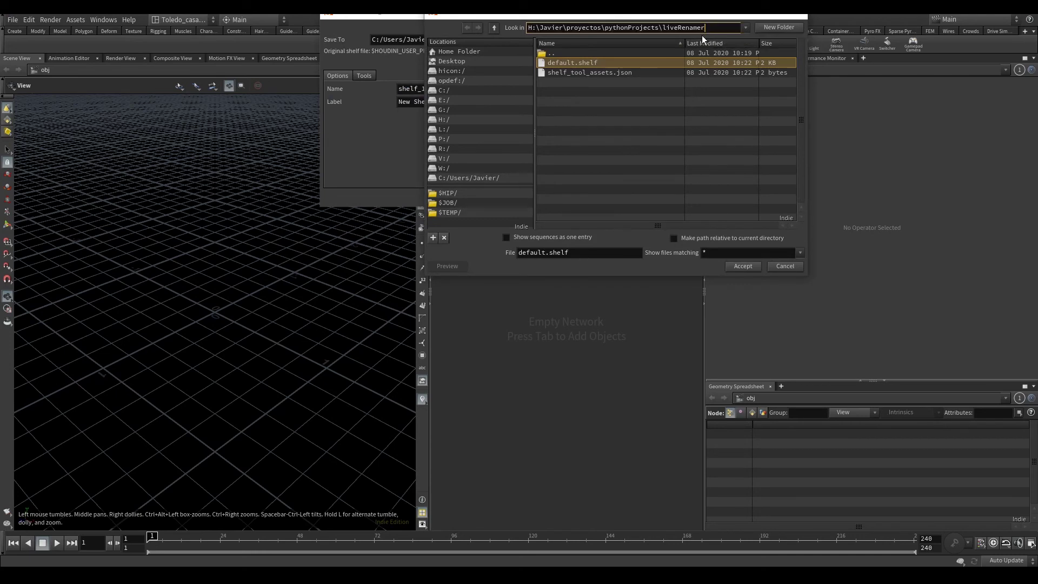
key(Return)
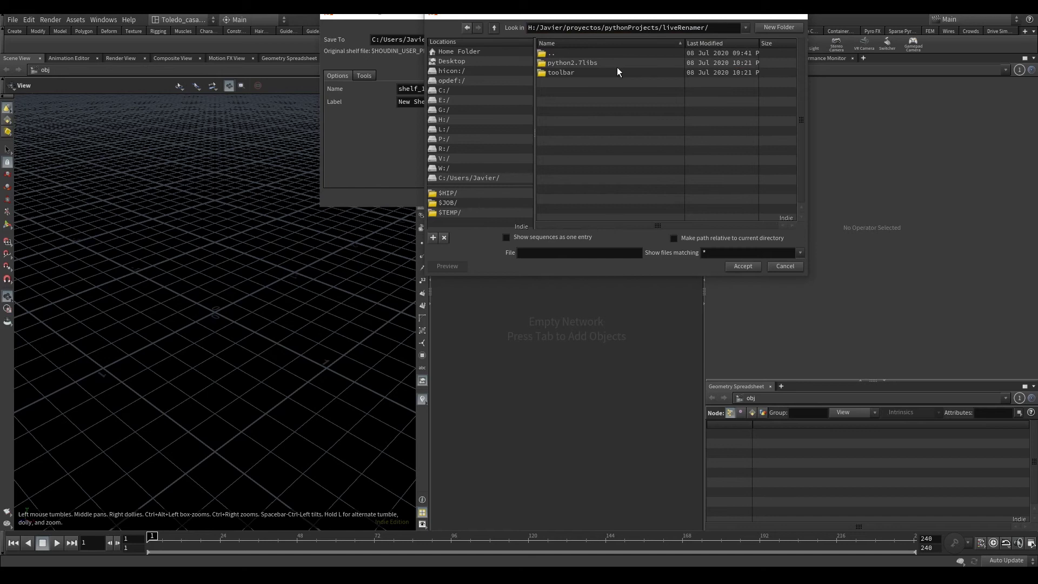
double_click(559, 73)
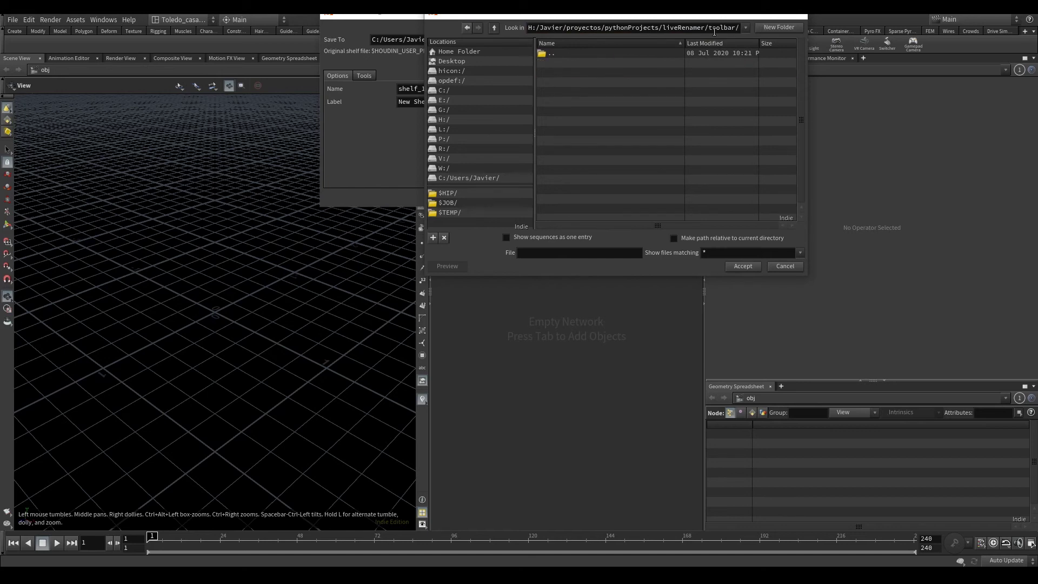
click(585, 251)
drag(566, 15, 524, 120)
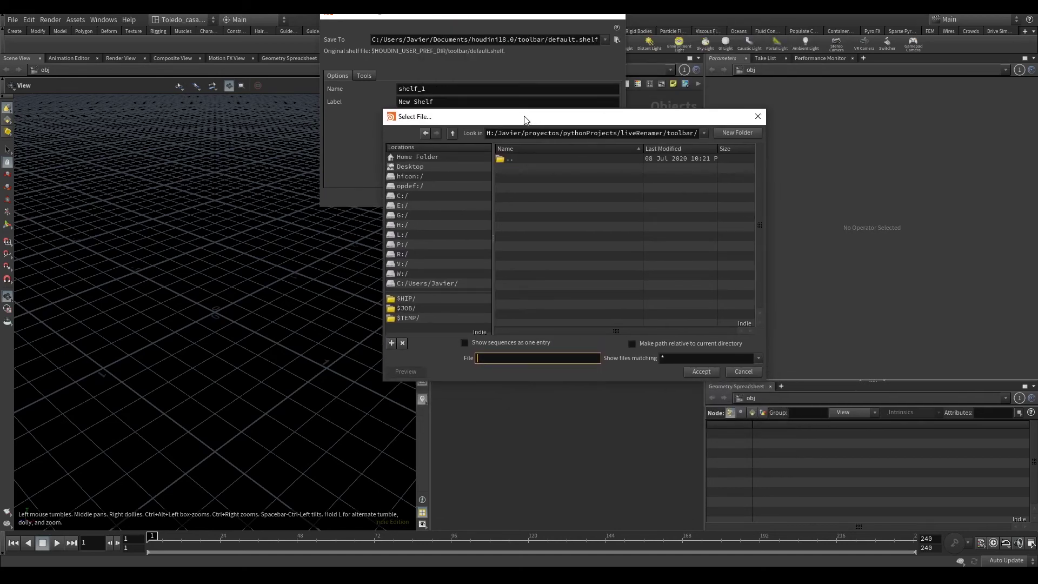
text(enamer.shelf)
key(Return)
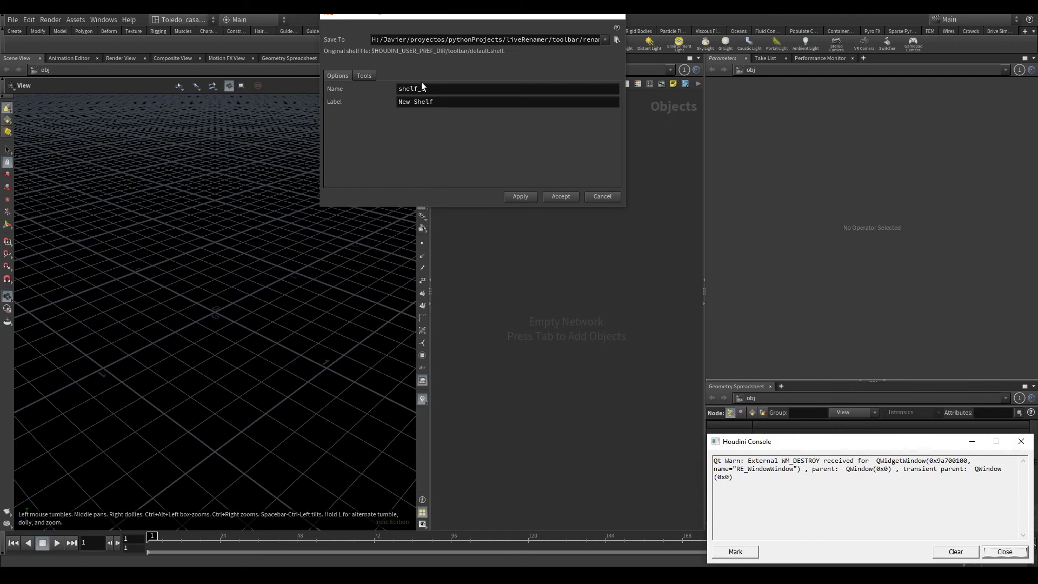
Name the shelf renamer with label Renamer and accept.
double_click(454, 92)
text(Rena)
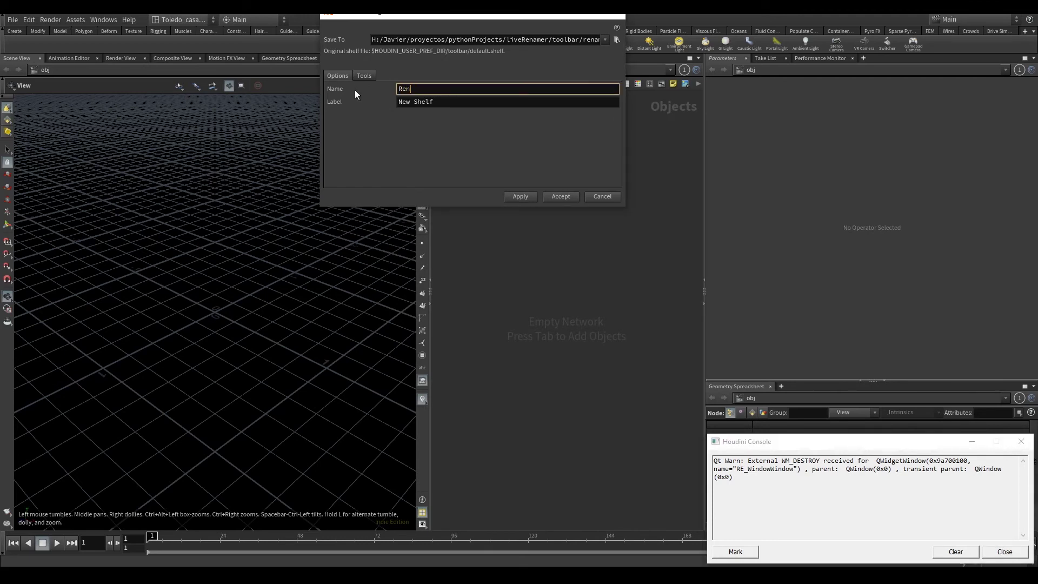
key(BackSpace)
key(BackSpace)
key(BackSpace)
key(BackSpace)
text(renamer)
key(Tab)
text(Renamer)
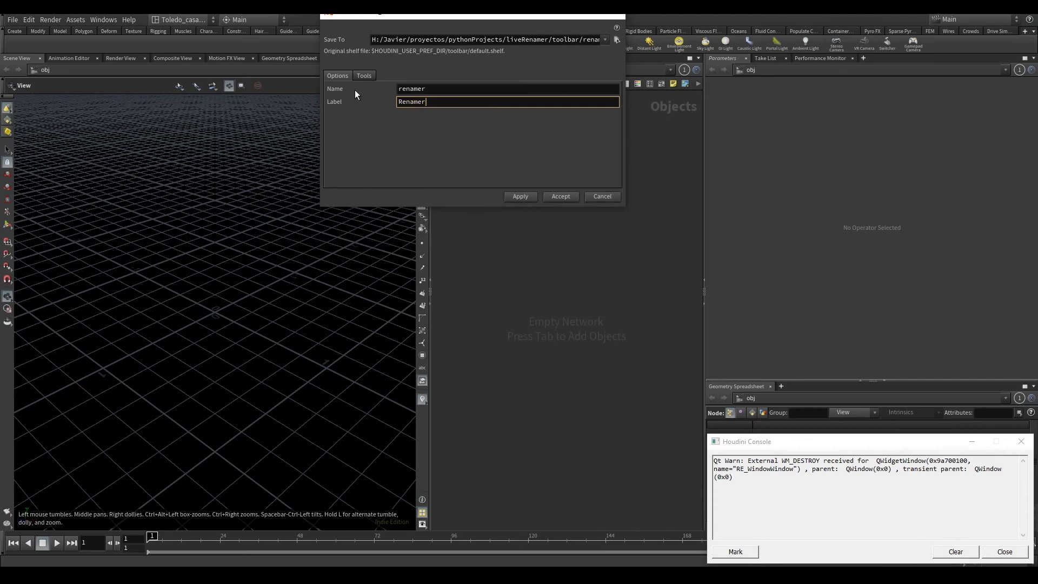
click(560, 197)
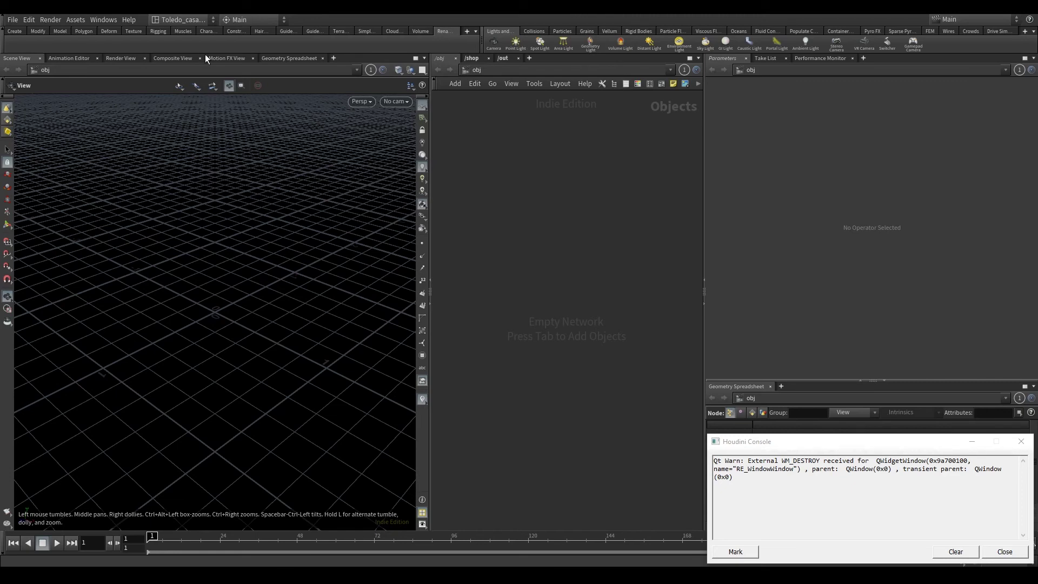
Check that renamer.shelf appears in the toolbar folder in Explorer.
key(alt+Tab)
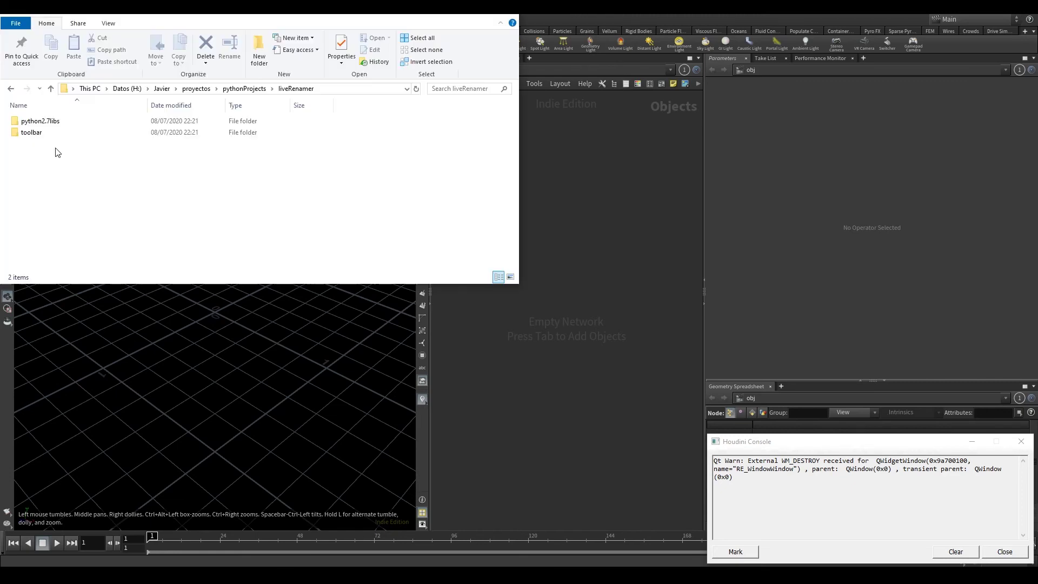
double_click(46, 133)
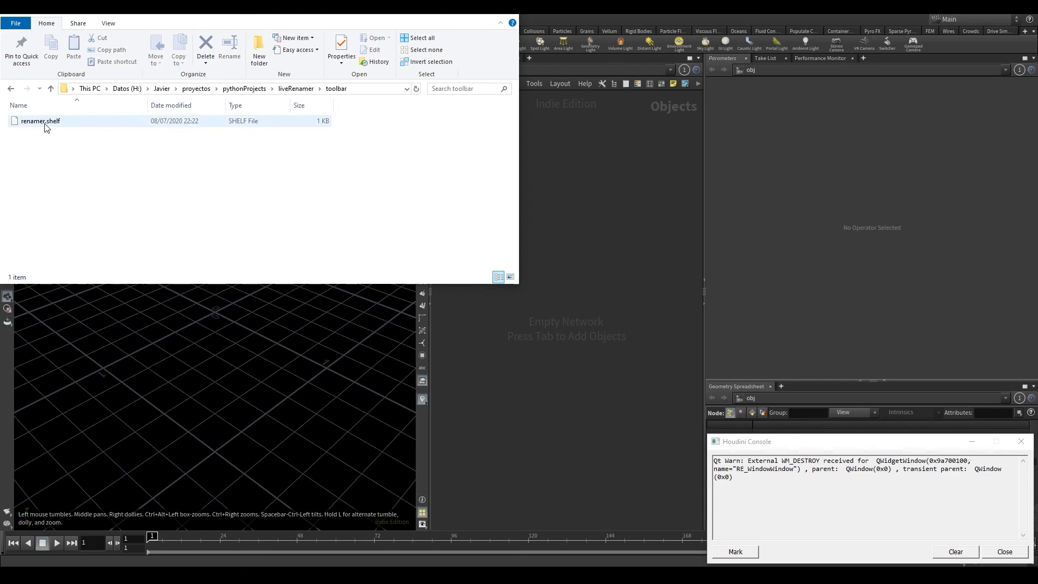
click(457, 6)
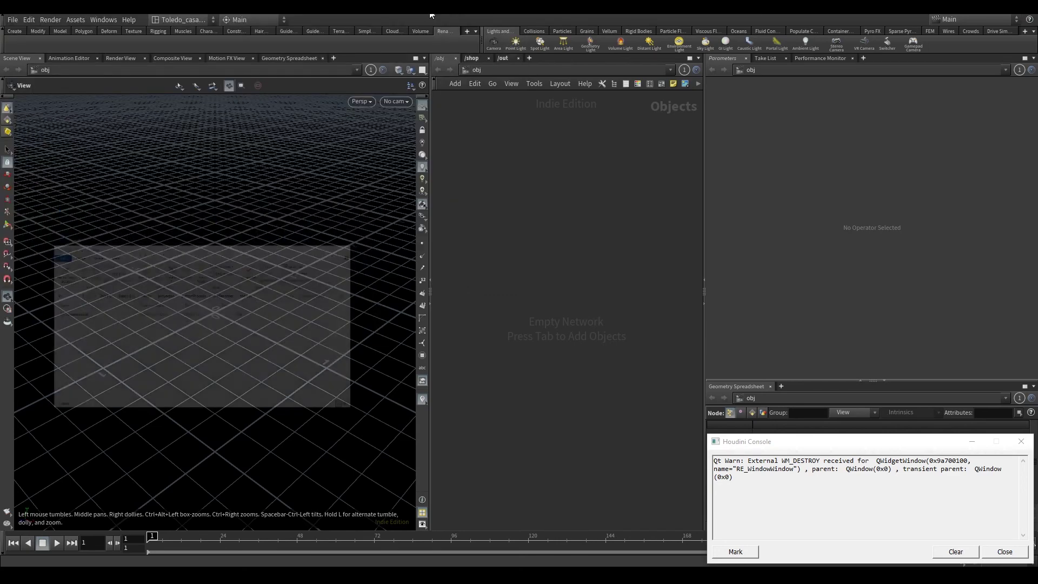
Add a new tool to the Renamer shelf named renamer, labelled Live renamer.
right_click(87, 43)
click(100, 69)
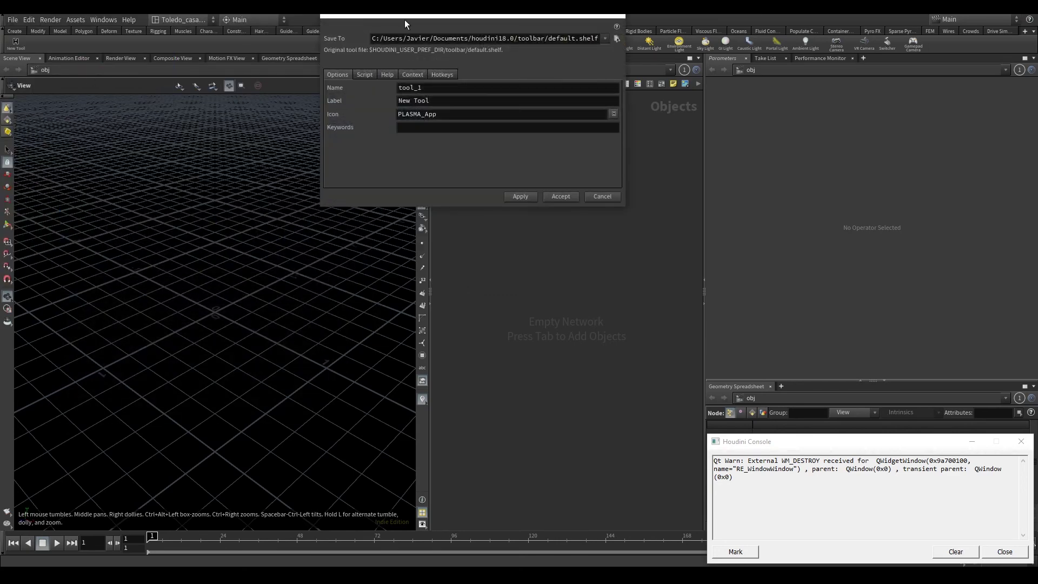
drag(404, 20, 312, 143)
double_click(353, 221)
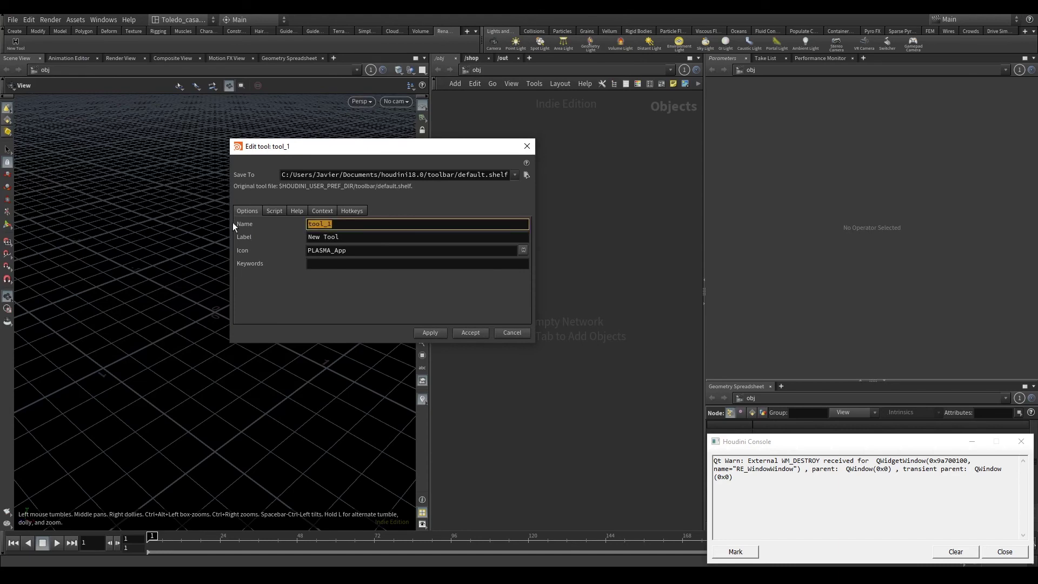
text(renamer)
key(Tab)
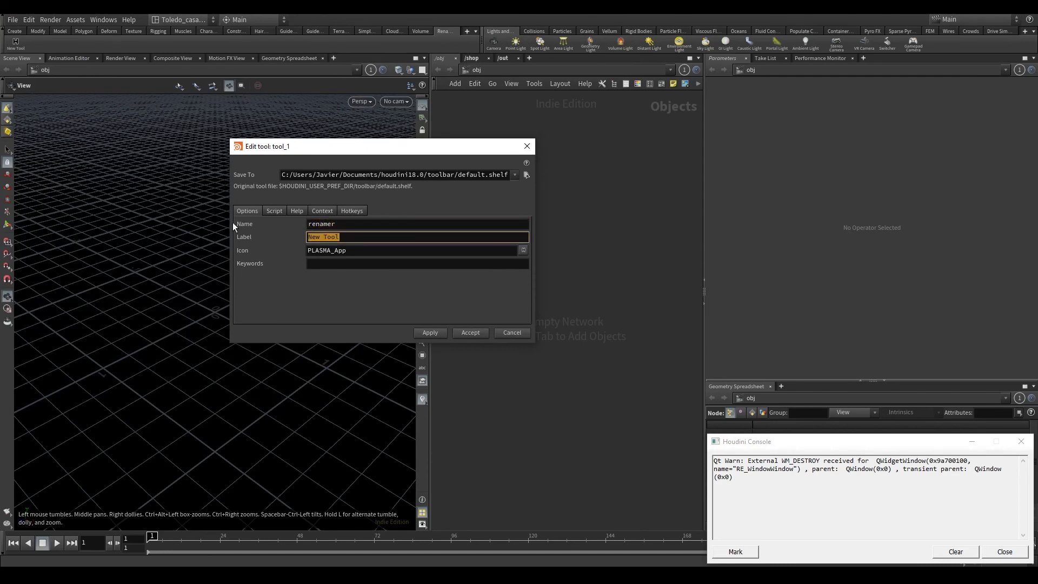
text(Live renamer)
Give the tool the script import live_renamer and accept.
click(275, 211)
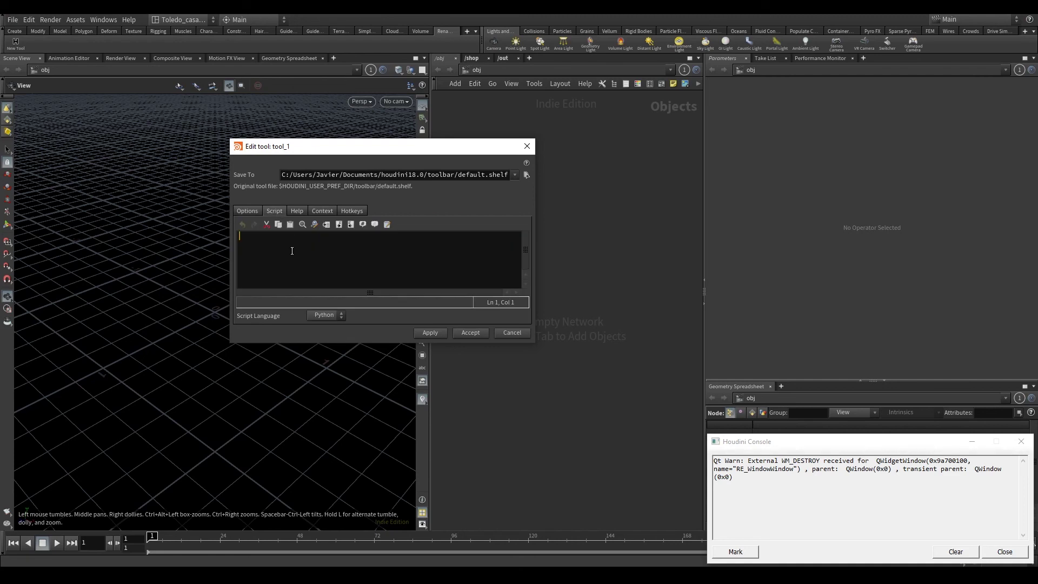
text(import live_renamer)
click(470, 332)
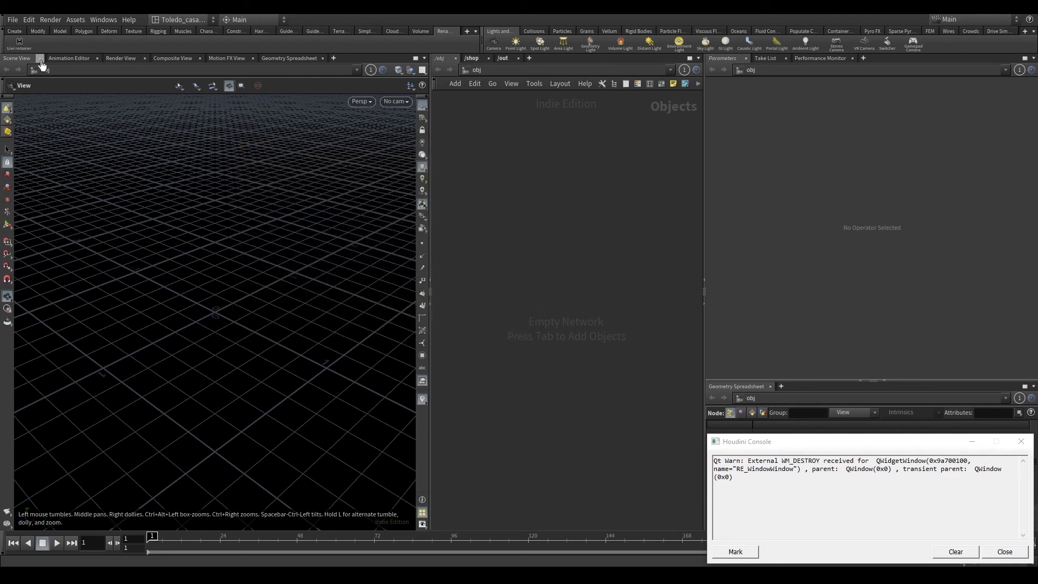
Run the Live renamer shelf tool to print Hello world in the console.
click(22, 45)
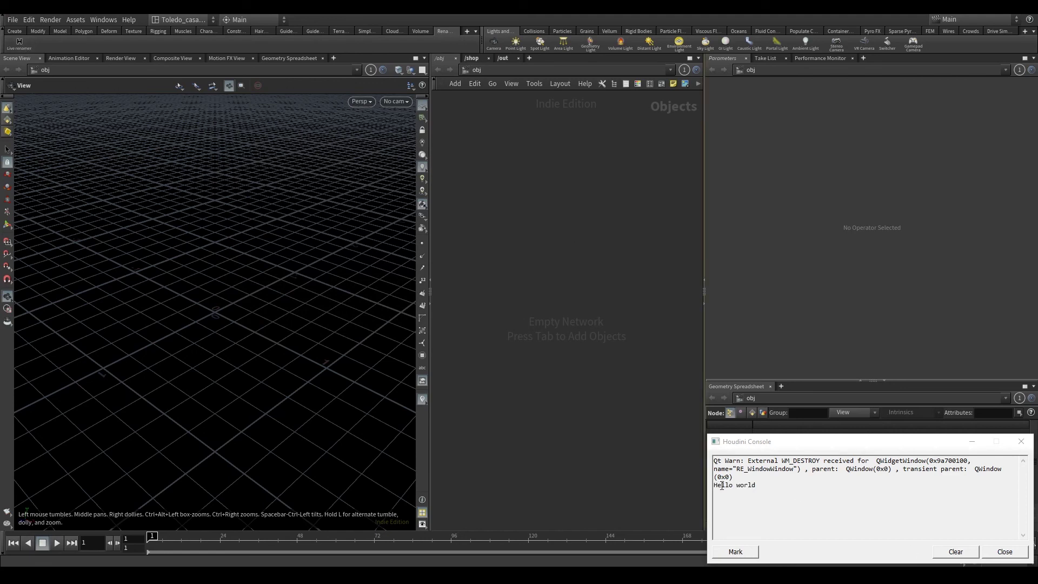